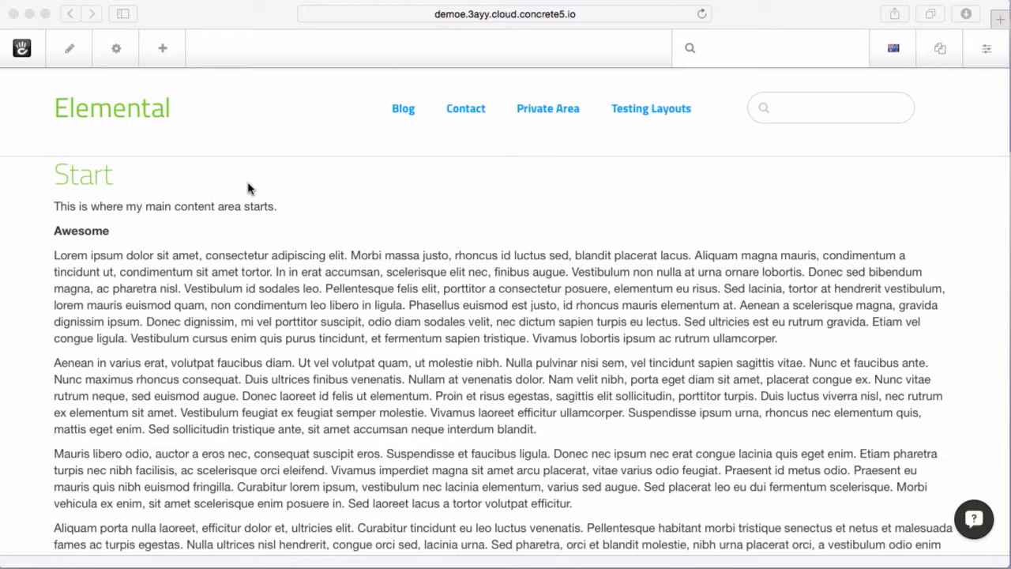
# Step: Put the Start page into edit mode
pyautogui.click(66, 61)
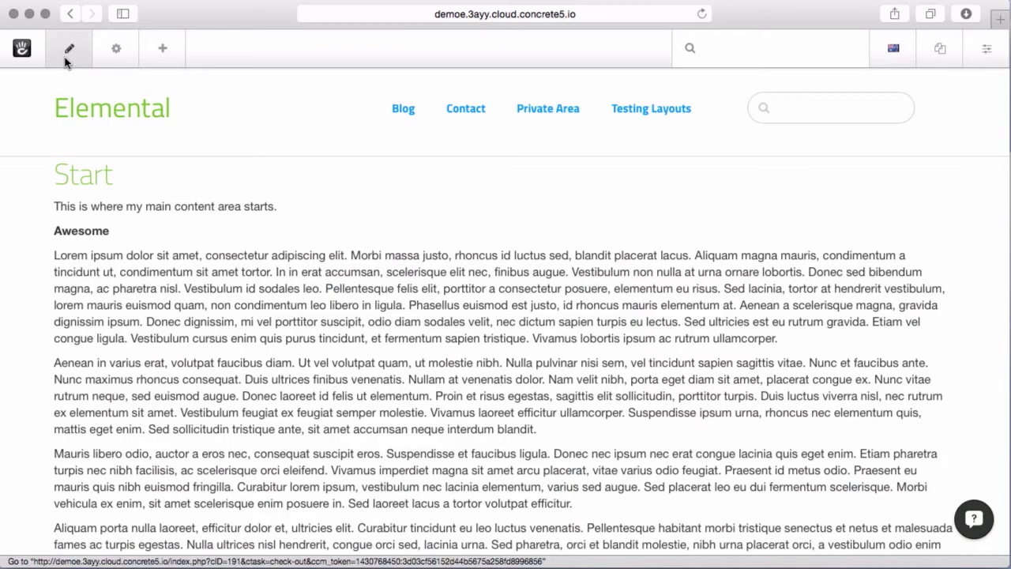
pyautogui.scroll(-15, 276, 354)
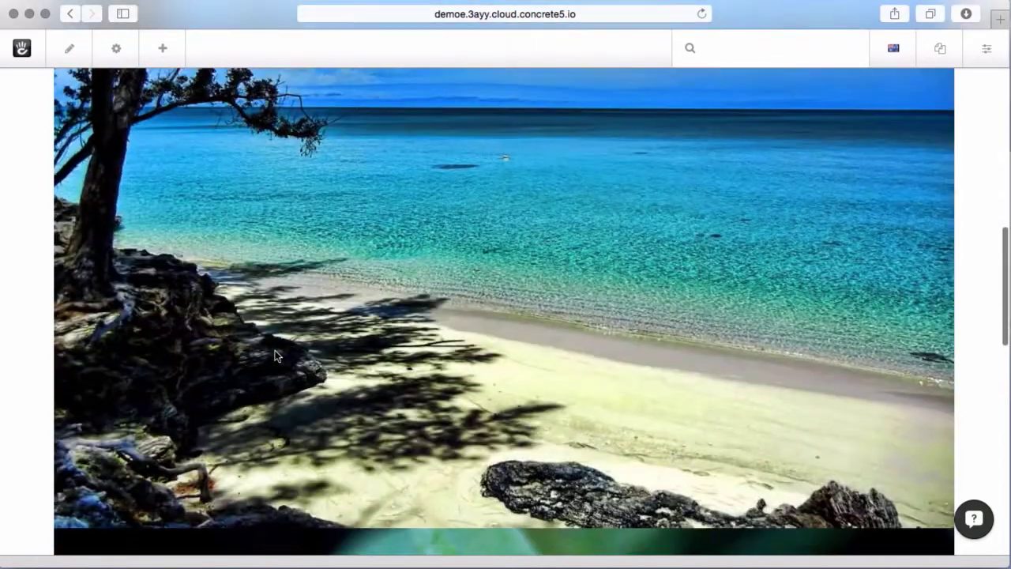
pyautogui.scroll(15, 276, 354)
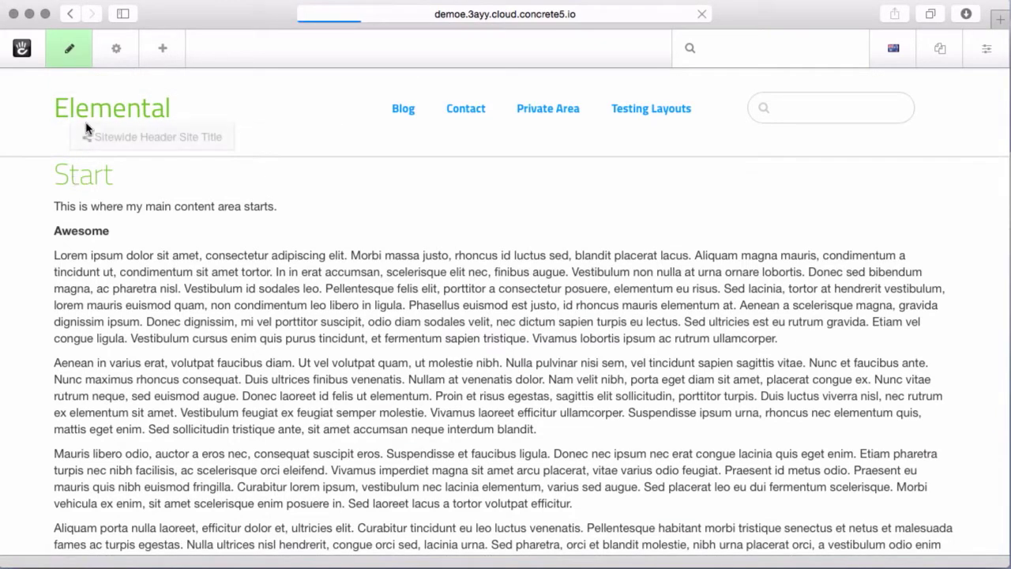
# Step: Start a new layout in the Main area using the Twitter Bootstrap grid with three columns
pyautogui.scroll(-5, 172, 365)
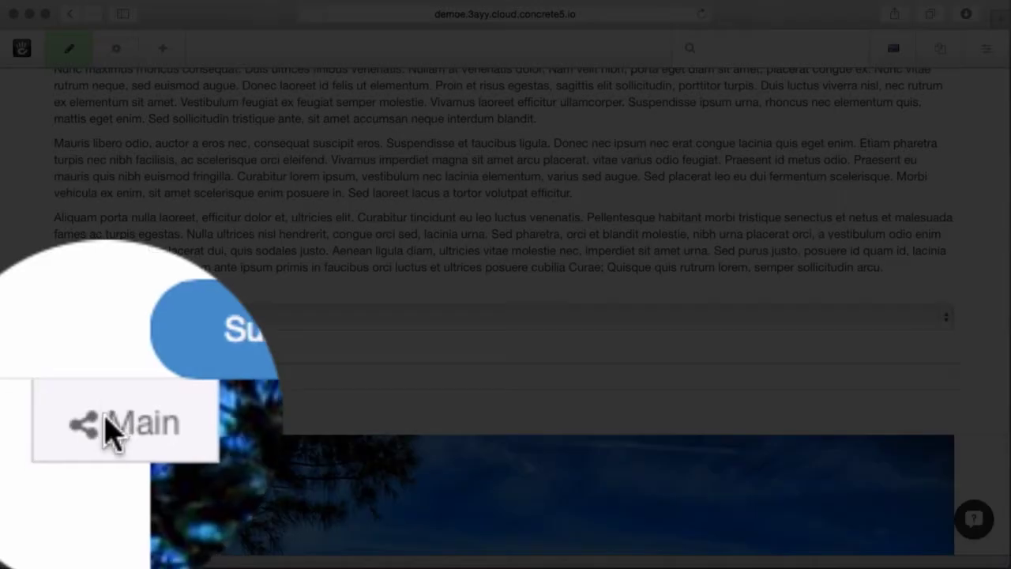
pyautogui.click(106, 419)
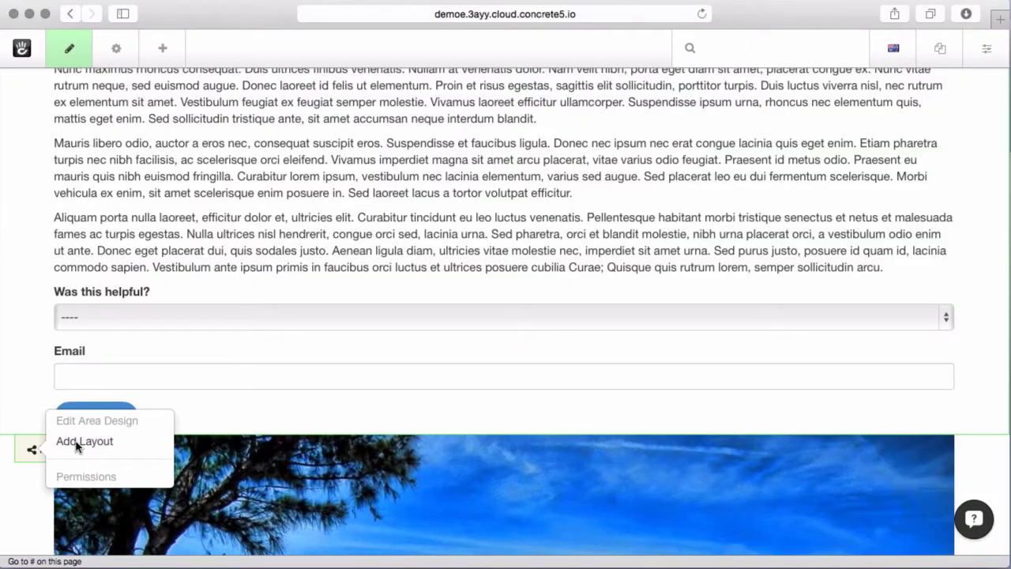
pyautogui.click(77, 446)
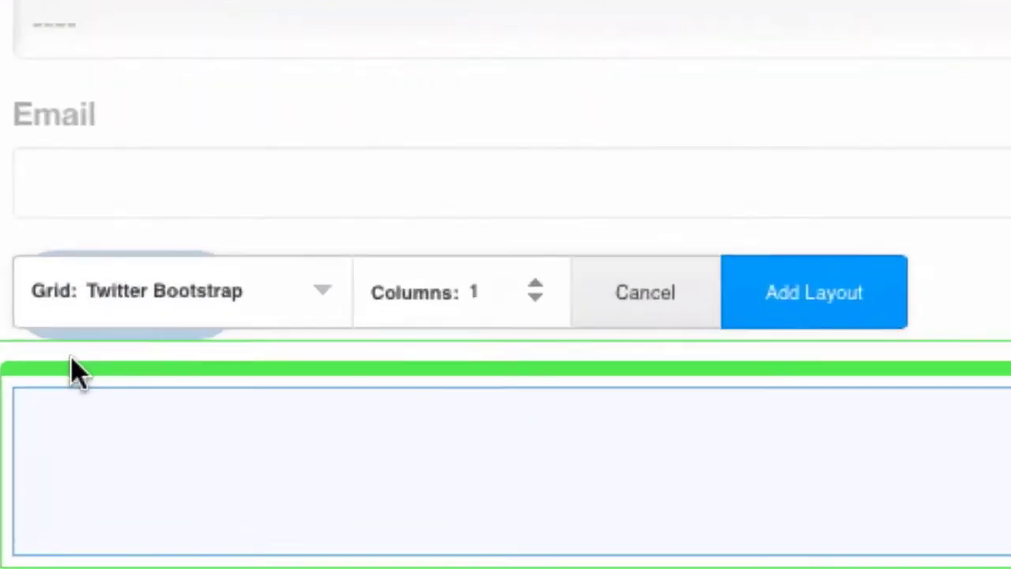
pyautogui.click(289, 294)
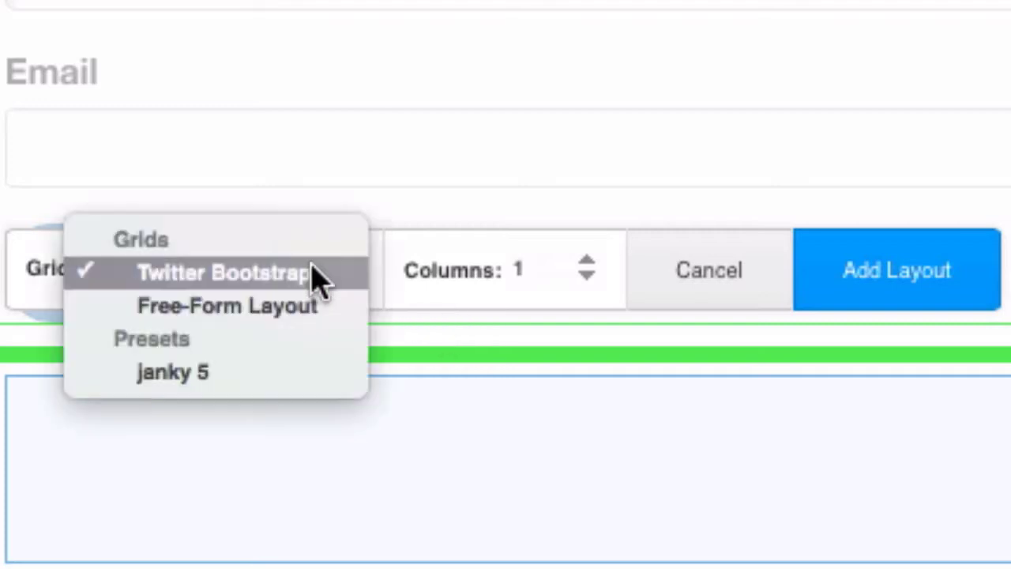
pyautogui.click(191, 274)
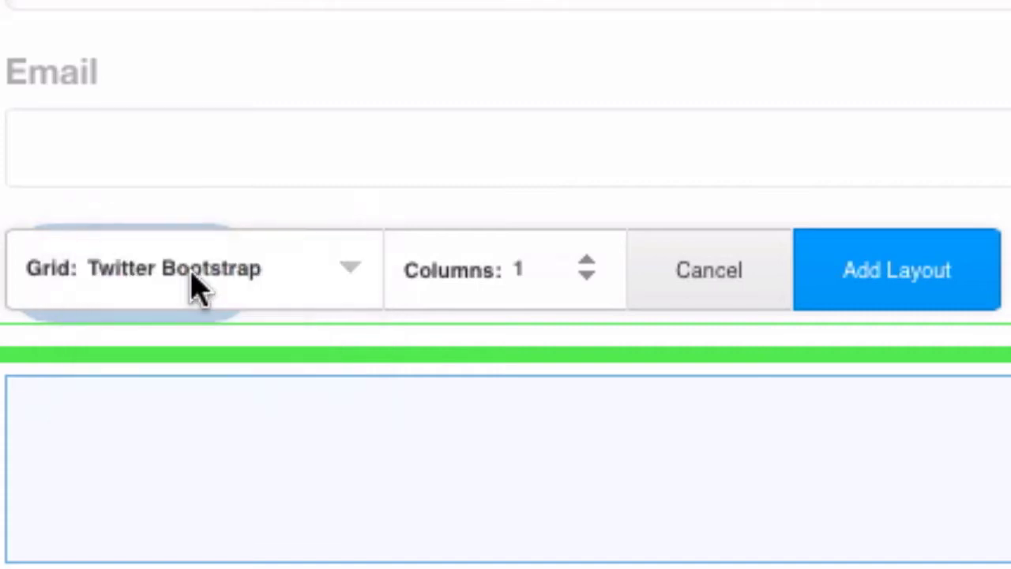
pyautogui.click(586, 260)
pyautogui.click(586, 261)
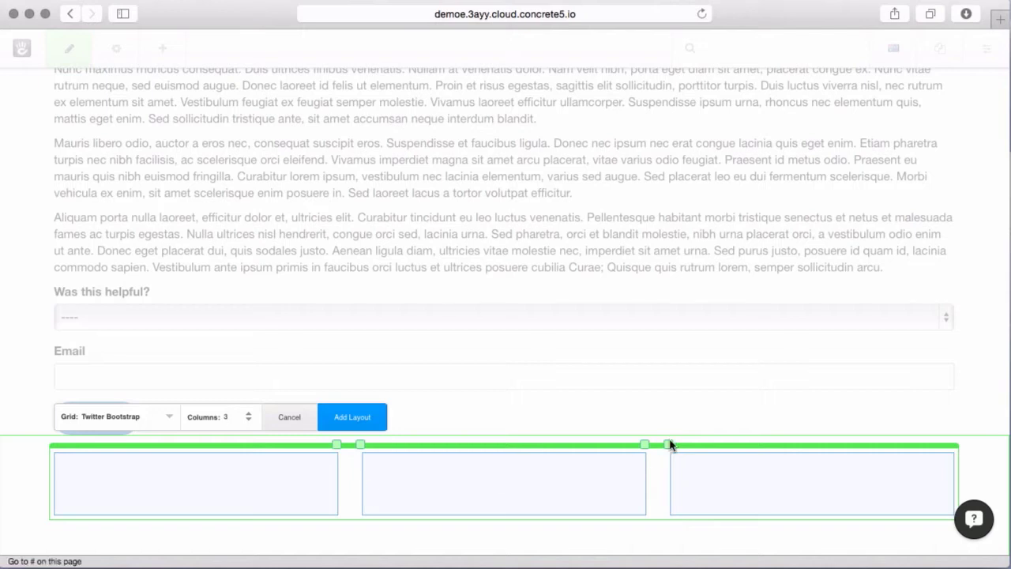
# Step: Narrow the layout's third column, widen the second column to fill the gap, and add the layout
pyautogui.moveTo(668, 447); pyautogui.dragTo(732, 459)
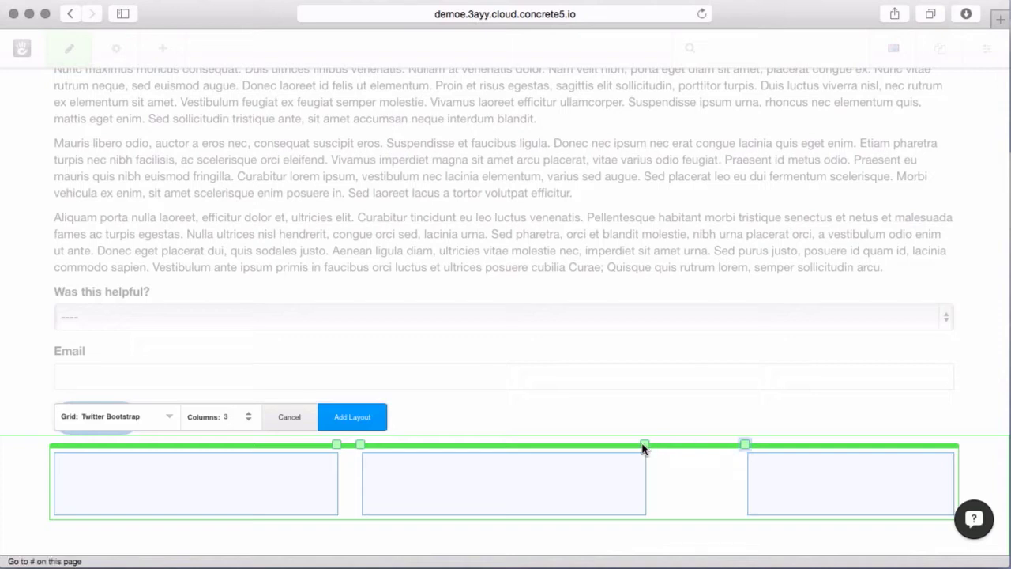
pyautogui.moveTo(675, 448); pyautogui.dragTo(705, 449)
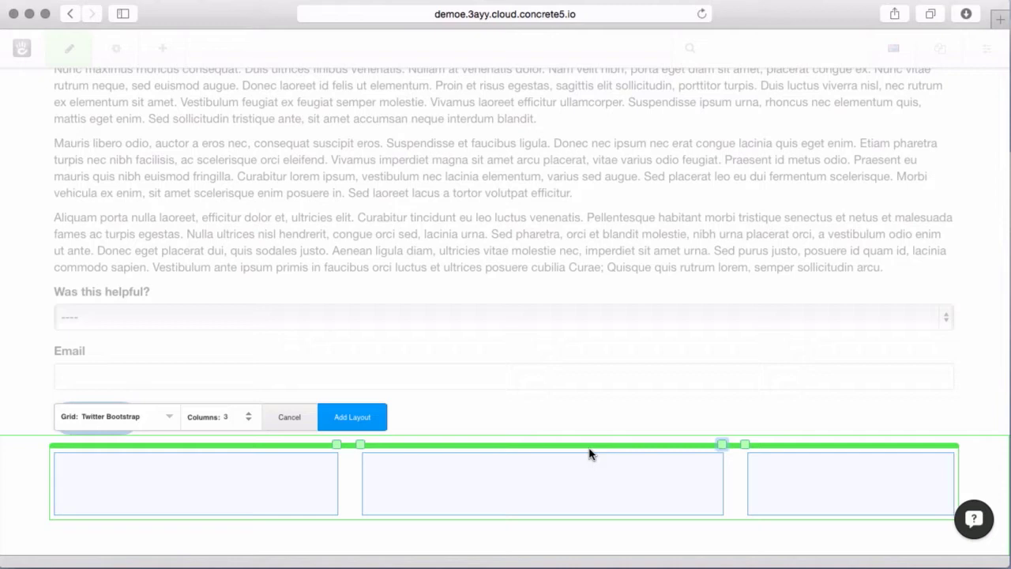
pyautogui.click(373, 417)
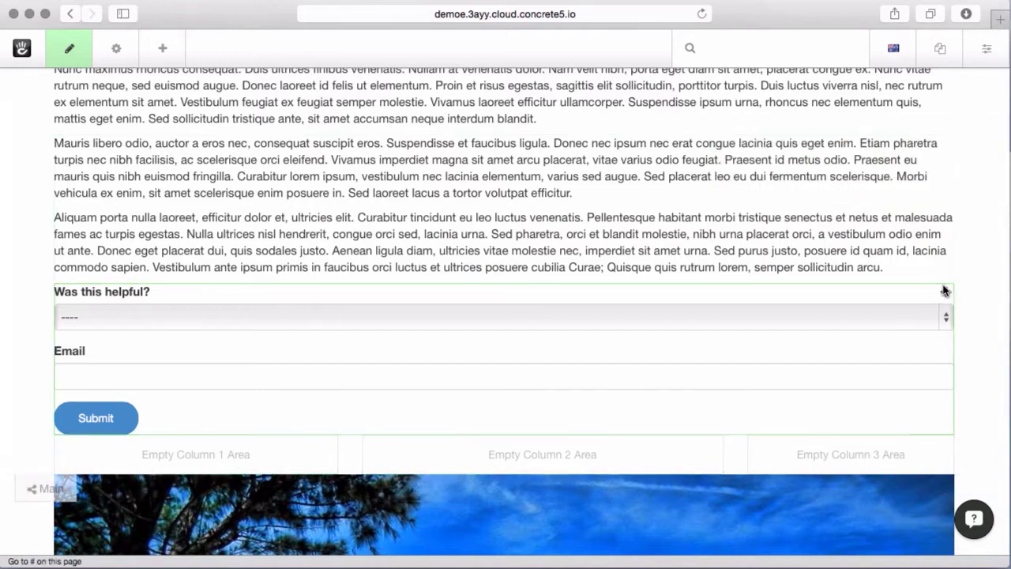
# Step: Move the form block into column 3, the Mauris libero text into column 2 and the Lorem ipsum text into column 1
pyautogui.moveTo(945, 292); pyautogui.dragTo(890, 449)
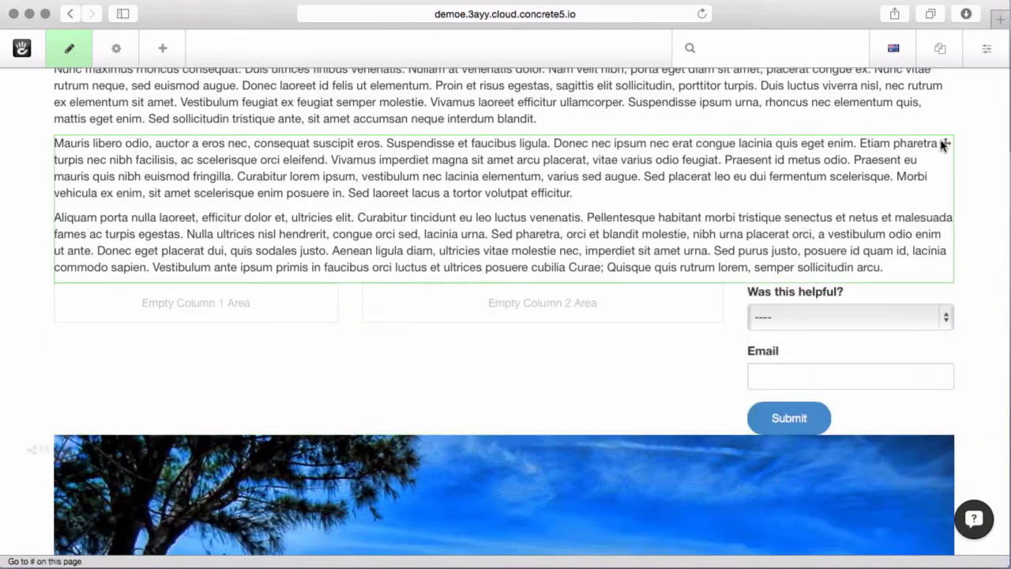
pyautogui.moveTo(946, 143); pyautogui.dragTo(657, 296)
pyautogui.scroll(5, 816, 237)
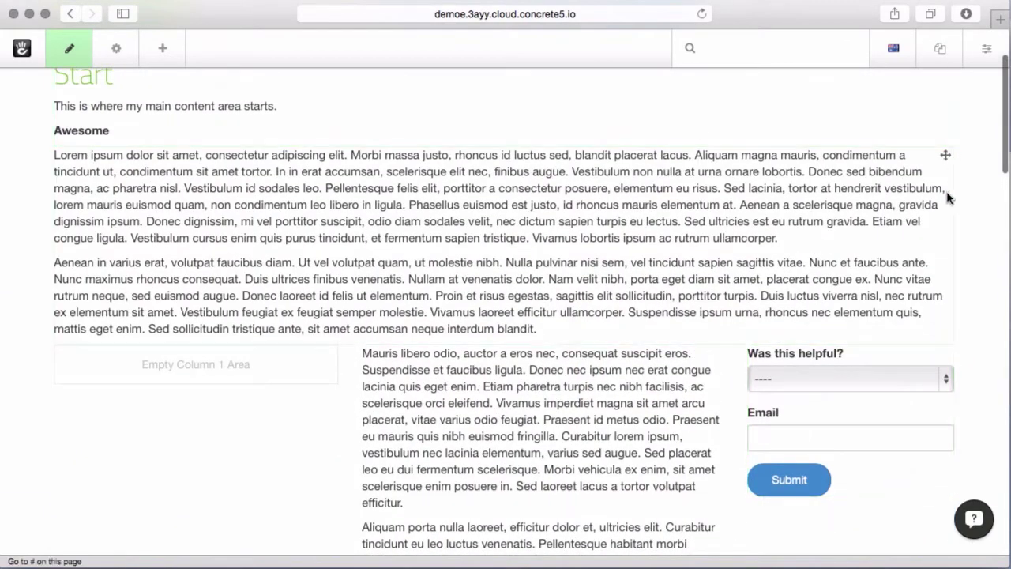
pyautogui.moveTo(948, 158); pyautogui.dragTo(330, 326)
# Step: Move the beach image below the text in column 2 and the plant image below the form in column 3
pyautogui.scroll(-2, 684, 266)
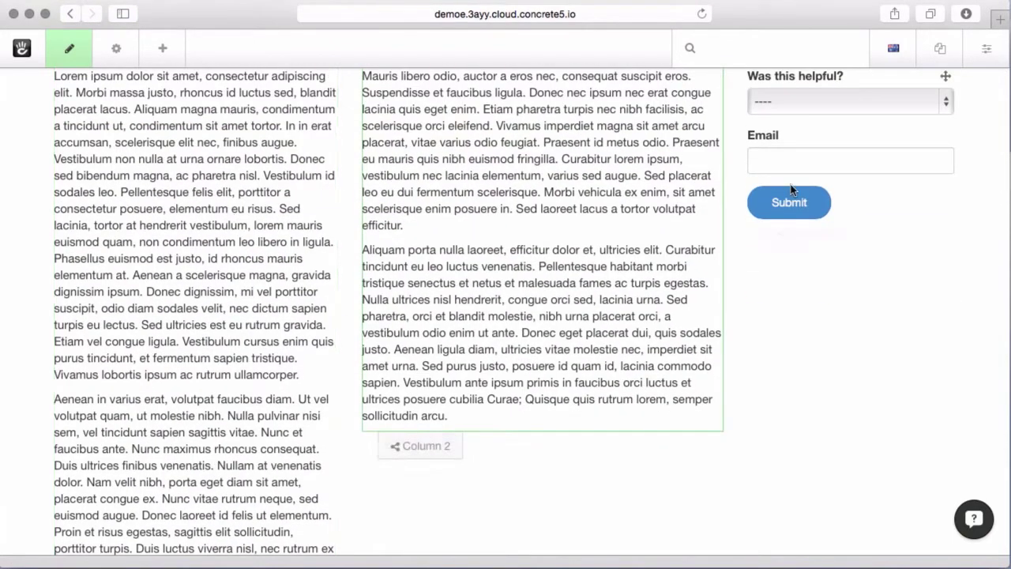
pyautogui.scroll(-2, 462, 338)
pyautogui.scroll(5, 462, 338)
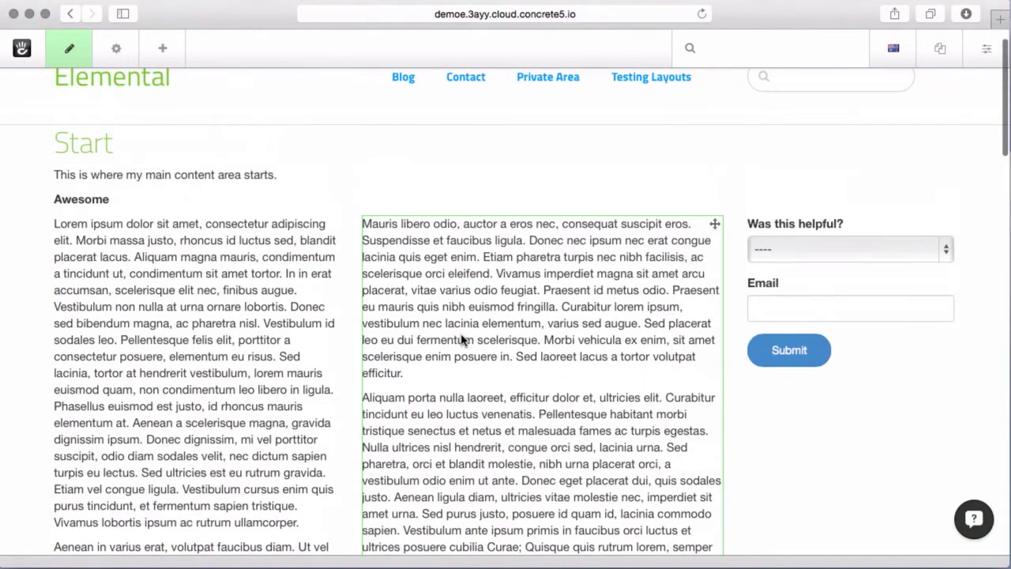
pyautogui.scroll(-5, 462, 338)
pyautogui.scroll(-5, 462, 338)
pyautogui.scroll(1, 462, 338)
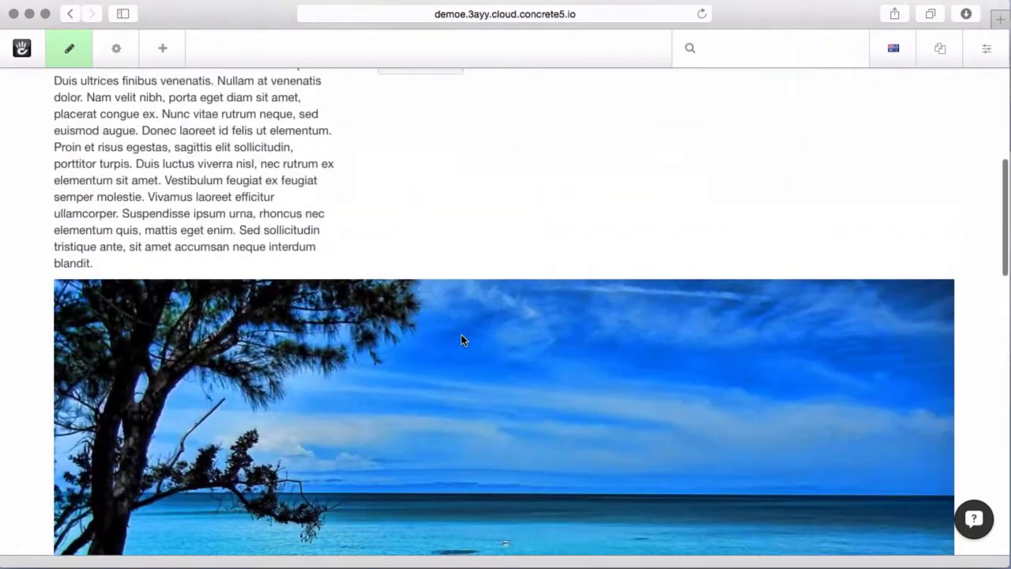
pyautogui.moveTo(943, 284); pyautogui.dragTo(582, 208)
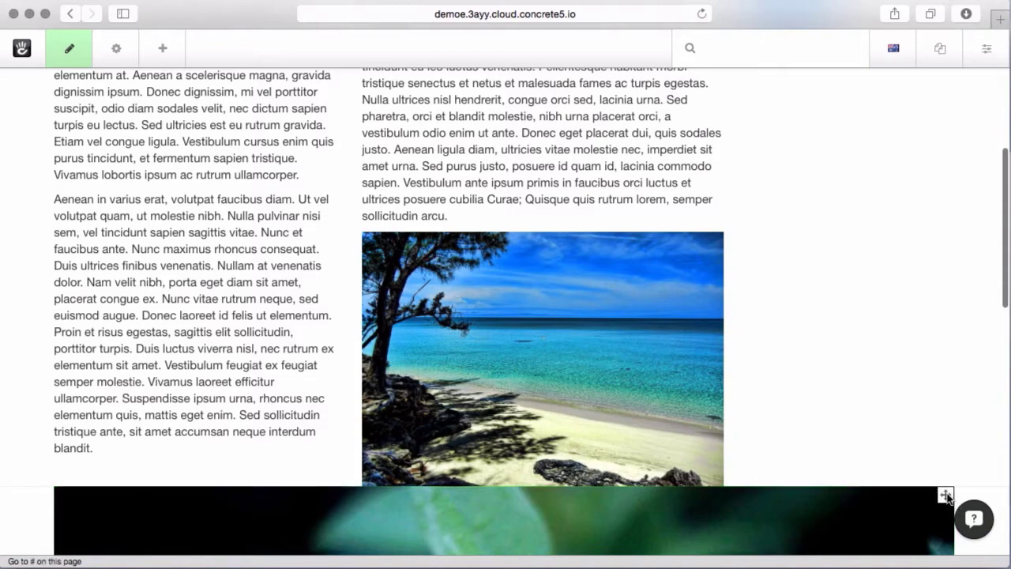
pyautogui.moveTo(948, 498); pyautogui.dragTo(906, 149)
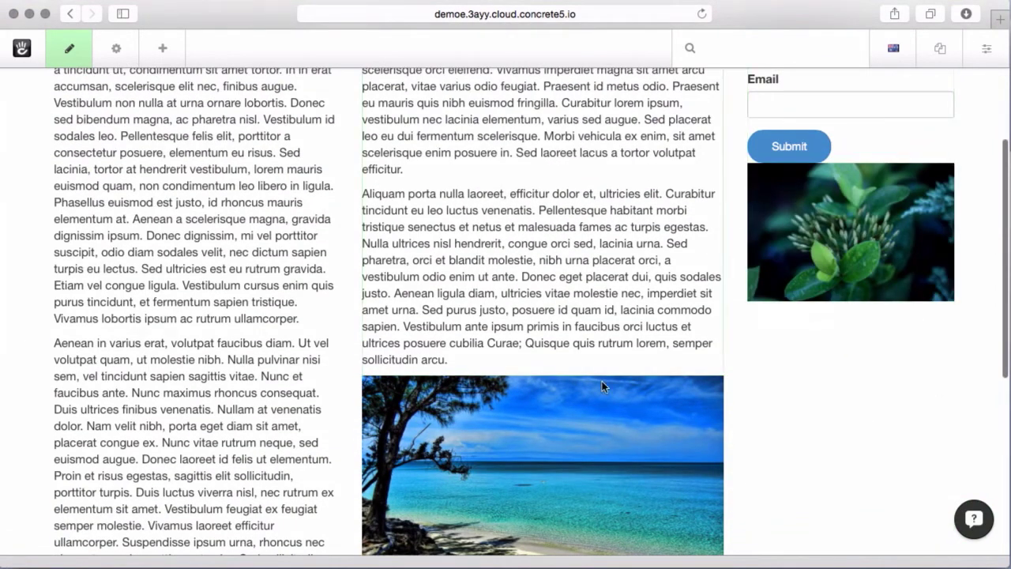
# Step: Finish editing the page, keeping the changes, and review the three-column content down to the footer
pyautogui.click(77, 53)
pyautogui.click(105, 189)
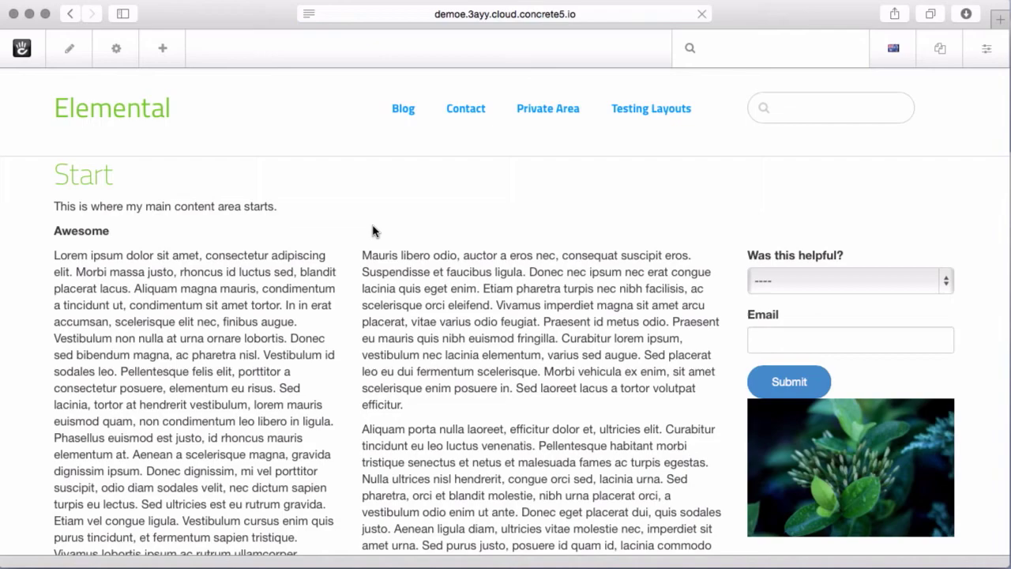
pyautogui.scroll(-10, 466, 379)
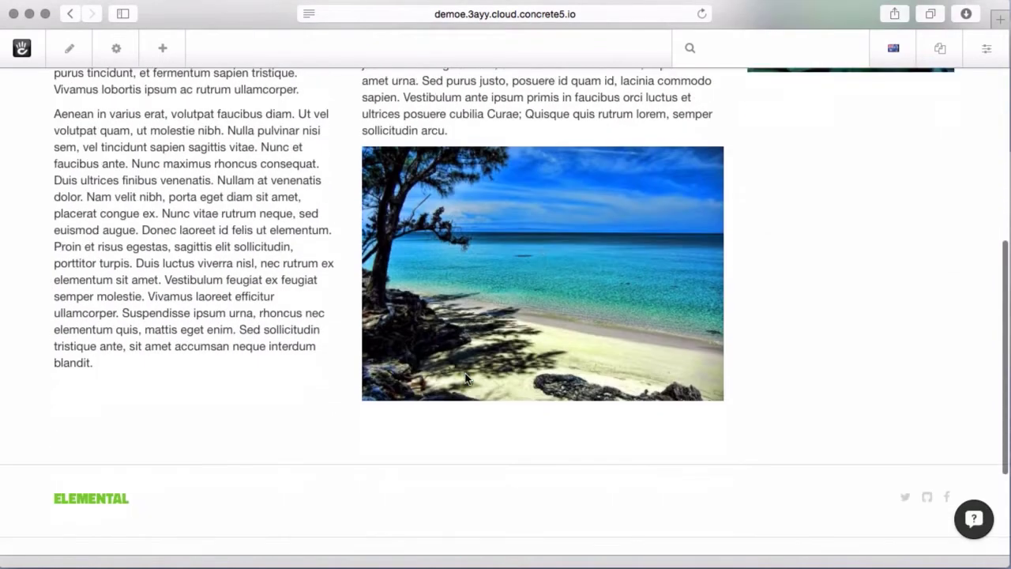
pyautogui.scroll(6, 466, 379)
pyautogui.scroll(4, 465, 378)
pyautogui.scroll(-6, 465, 378)
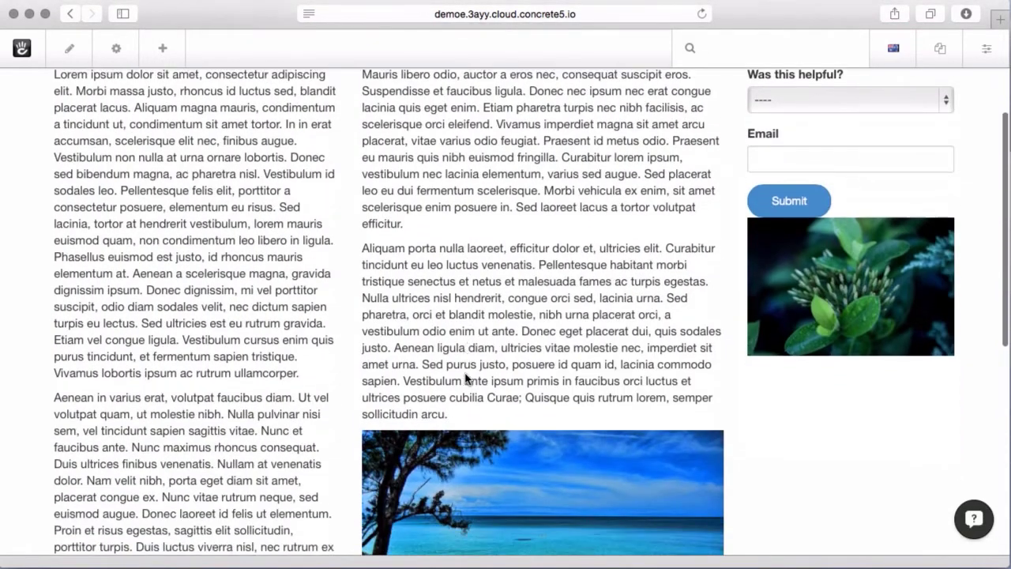
pyautogui.scroll(-4, 466, 378)
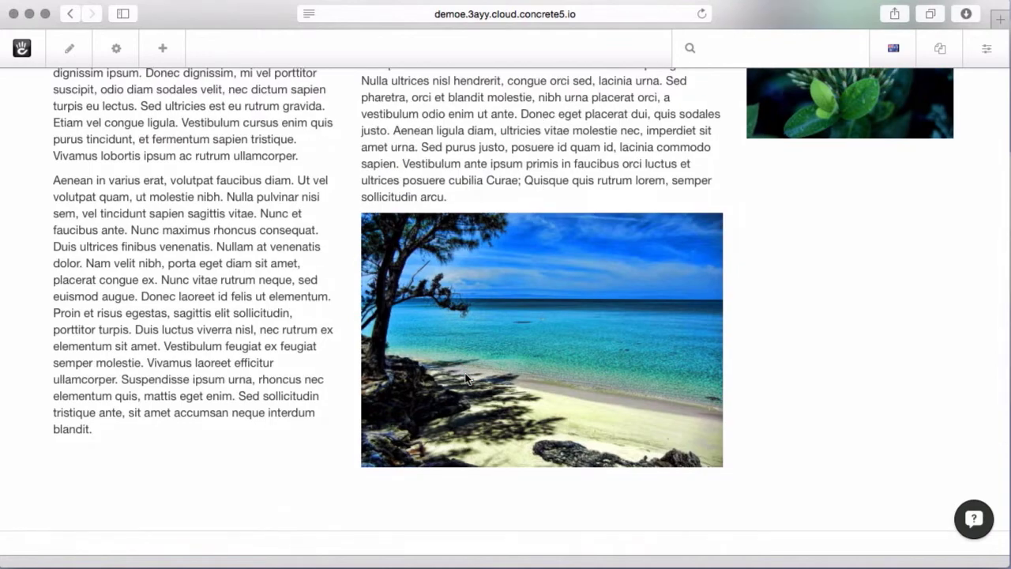
pyautogui.scroll(3, 465, 378)
pyautogui.scroll(-1, 465, 376)
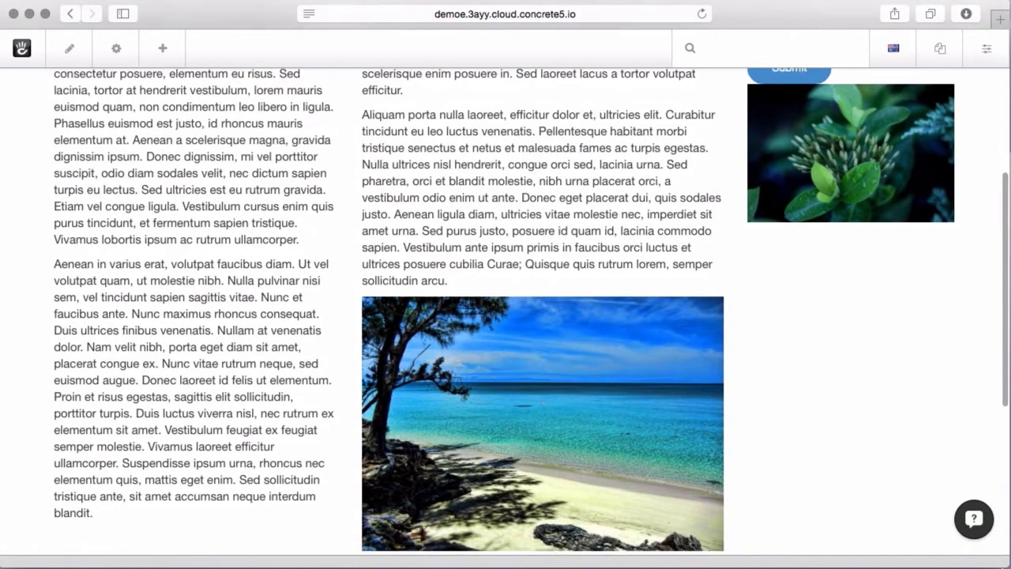
# Step: Narrow the browser window to a little over half the screen width and check how the columns rearrange
pyautogui.moveTo(1005, 563); pyautogui.dragTo(582, 564)
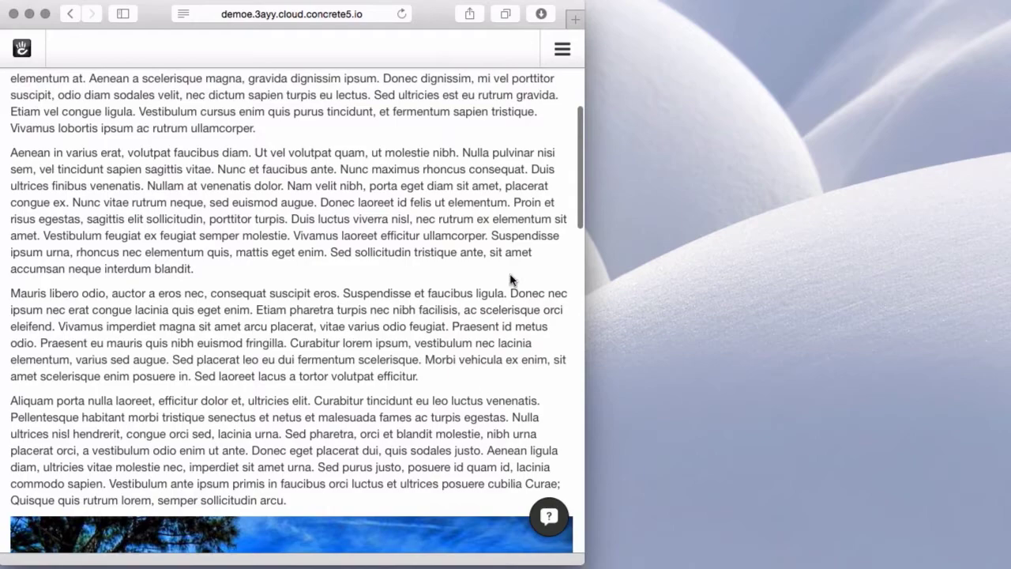
pyautogui.scroll(4, 361, 185)
pyautogui.scroll(-10, 361, 185)
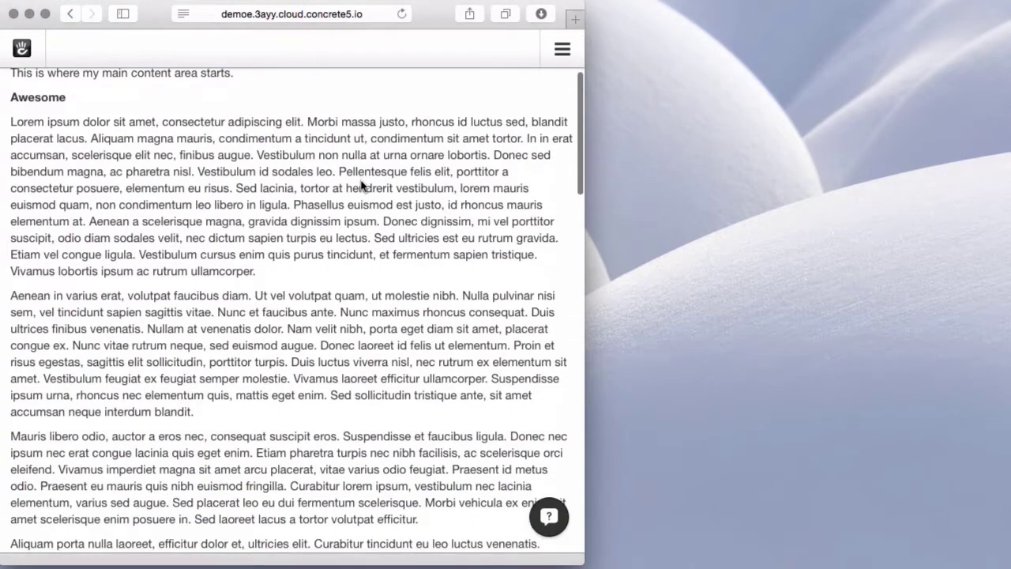
pyautogui.scroll(-3, 361, 186)
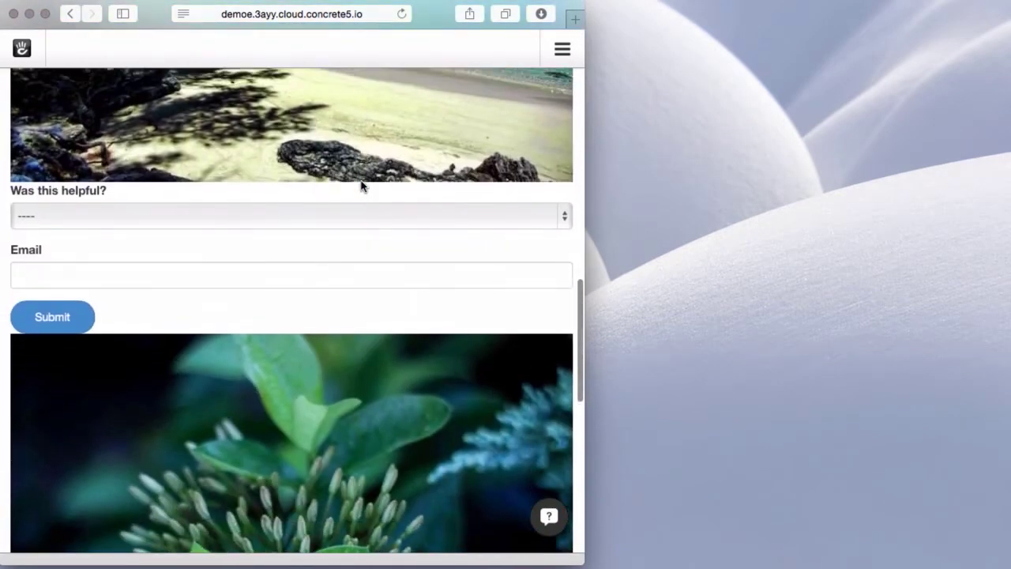
pyautogui.scroll(5, 361, 186)
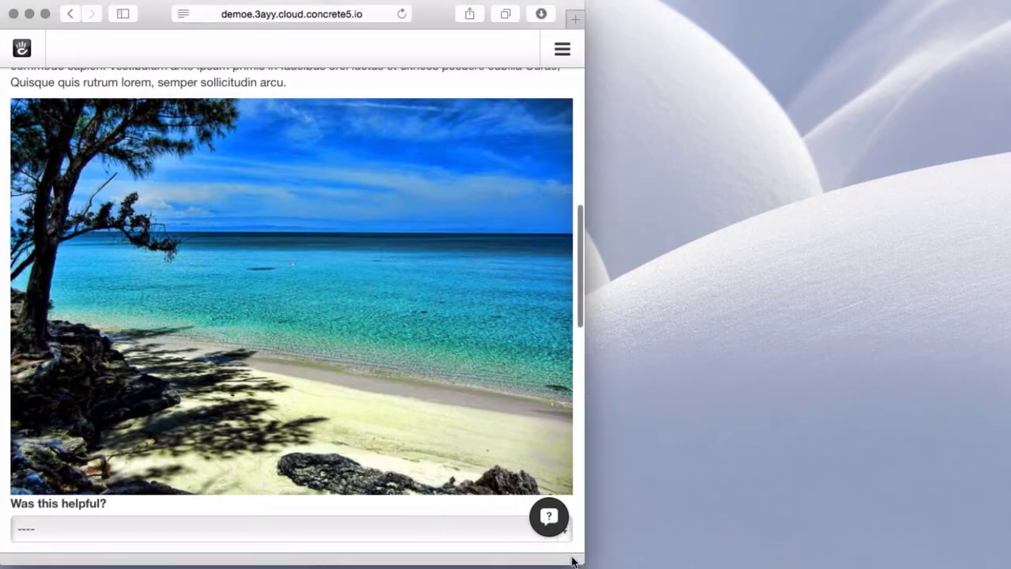
# Step: Shrink the browser window further to a phone-like width and examine the page from its header through the content
pyautogui.moveTo(577, 560); pyautogui.dragTo(363, 565)
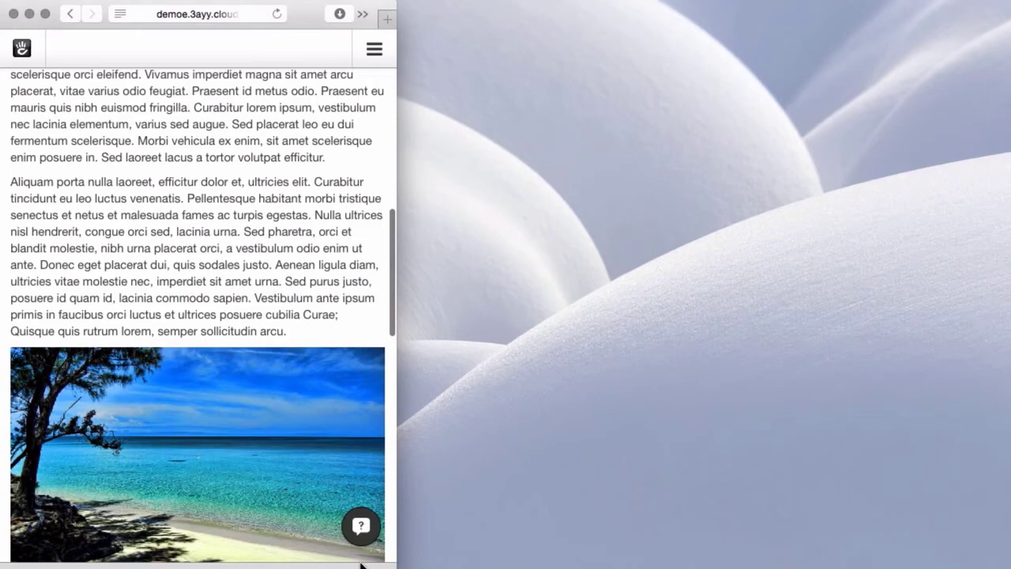
pyautogui.scroll(10, 241, 215)
pyautogui.scroll(-8, 241, 215)
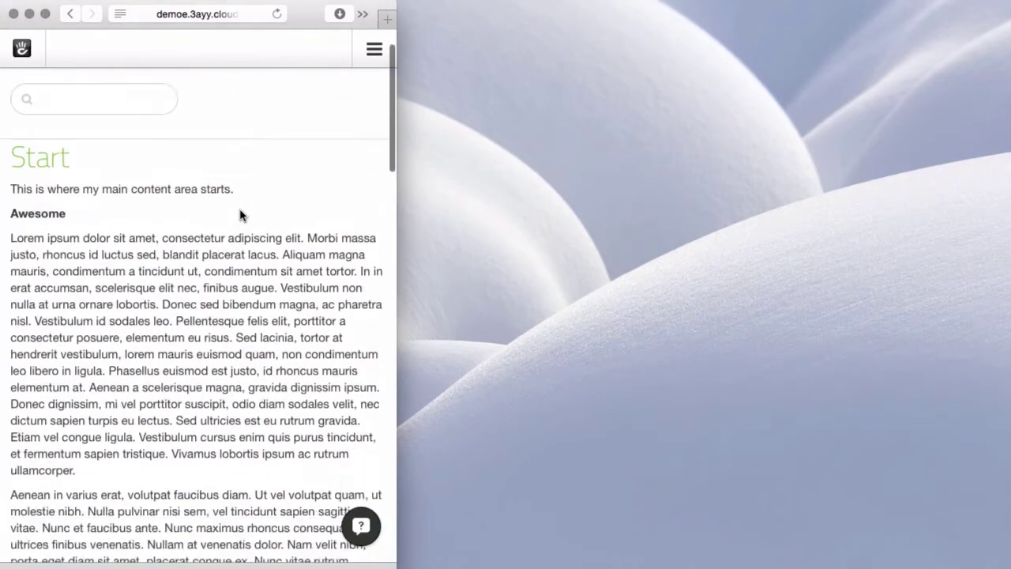
pyautogui.scroll(-6, 241, 215)
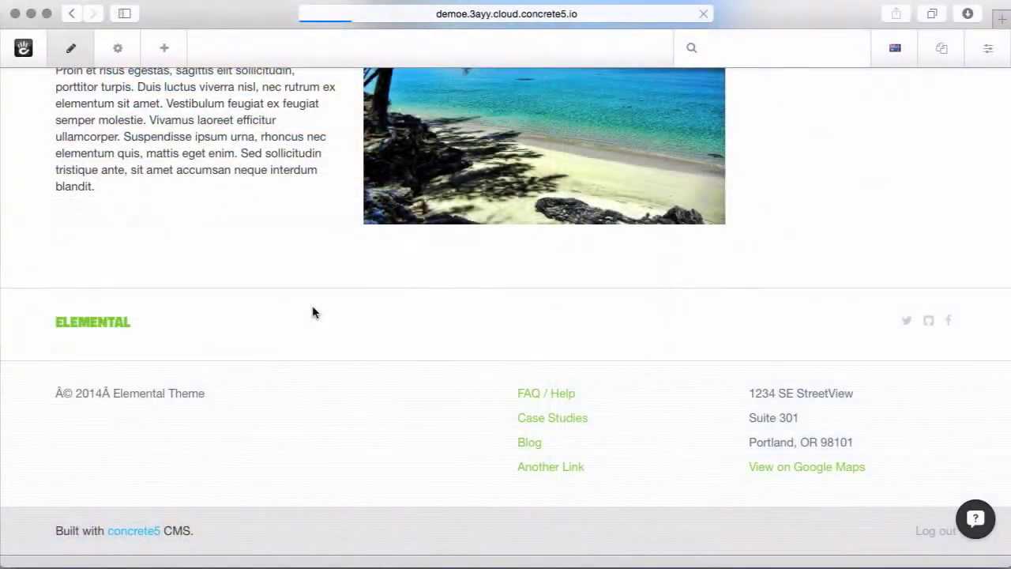
# Step: Start a new layout in the empty Page Footer area and choose the Free-Form Layout grid
pyautogui.scroll(-15, 312, 313)
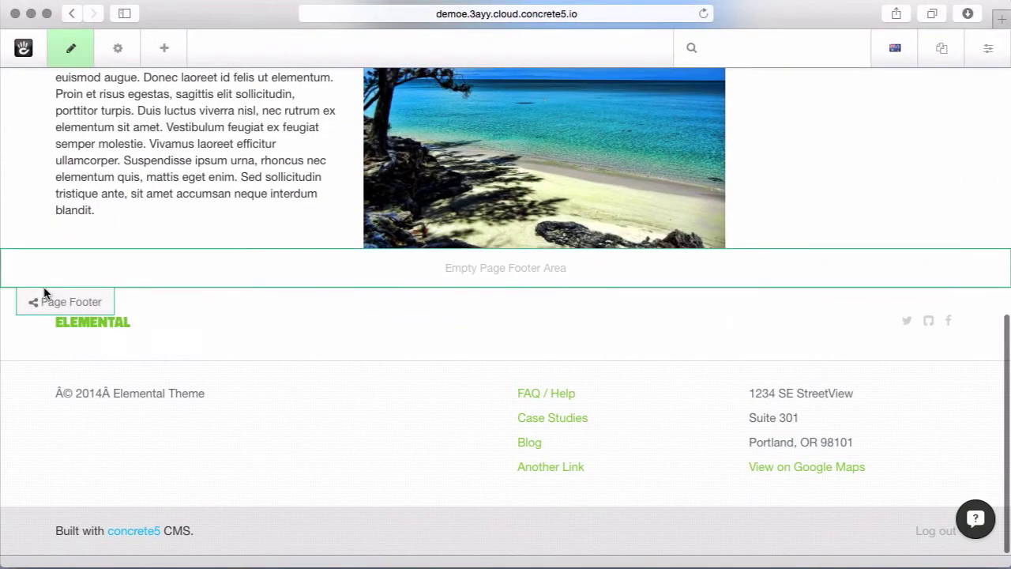
pyautogui.click(43, 297)
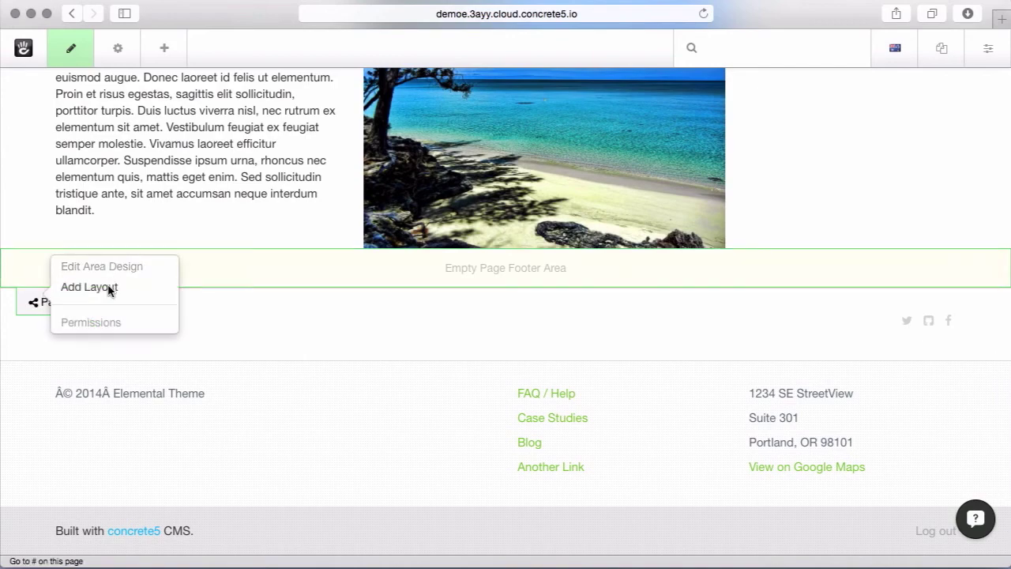
pyautogui.click(84, 286)
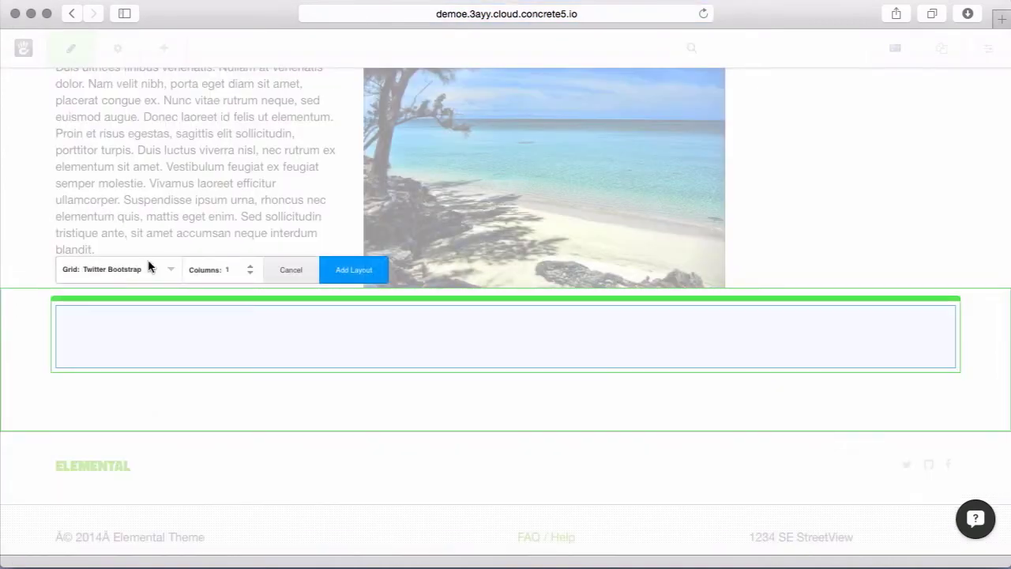
pyautogui.click(176, 274)
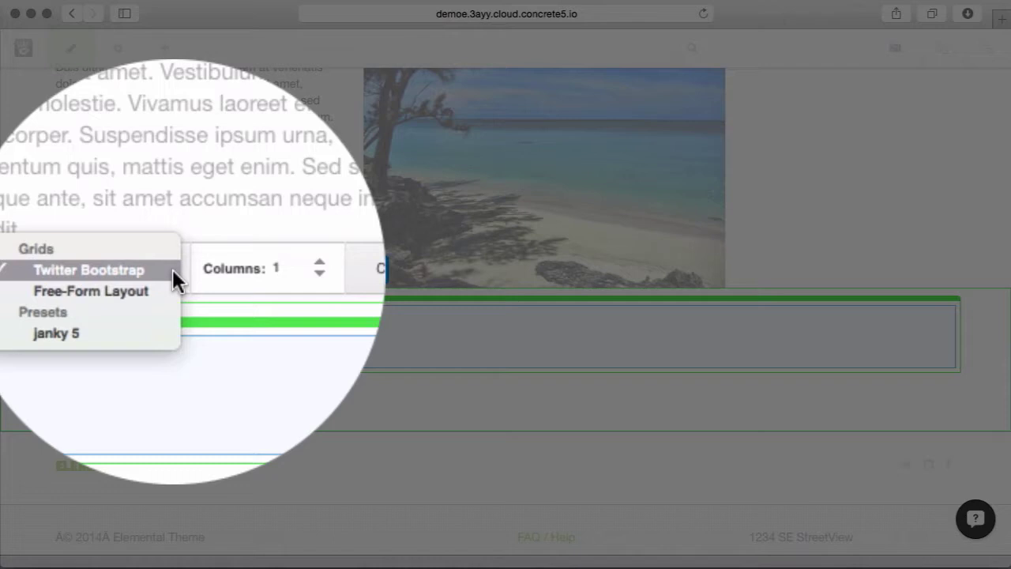
pyautogui.click(166, 282)
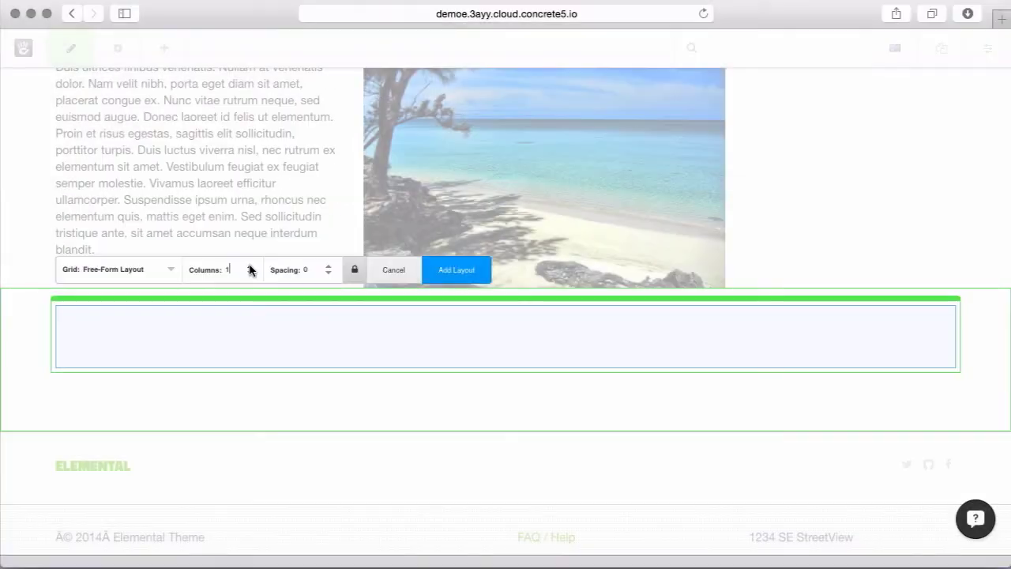
# Step: Set the free-form layout to 6 columns with a spacing of 12
pyautogui.click(249, 266)
pyautogui.click(250, 266)
pyautogui.click(249, 266)
pyautogui.click(250, 266)
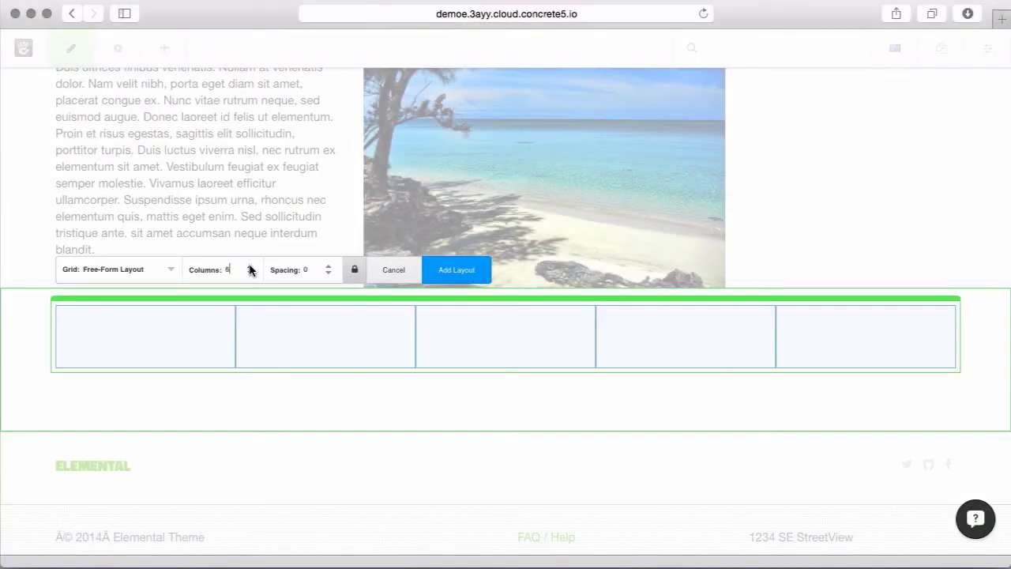
pyautogui.click(249, 266)
pyautogui.click(328, 267)
pyautogui.click(329, 267)
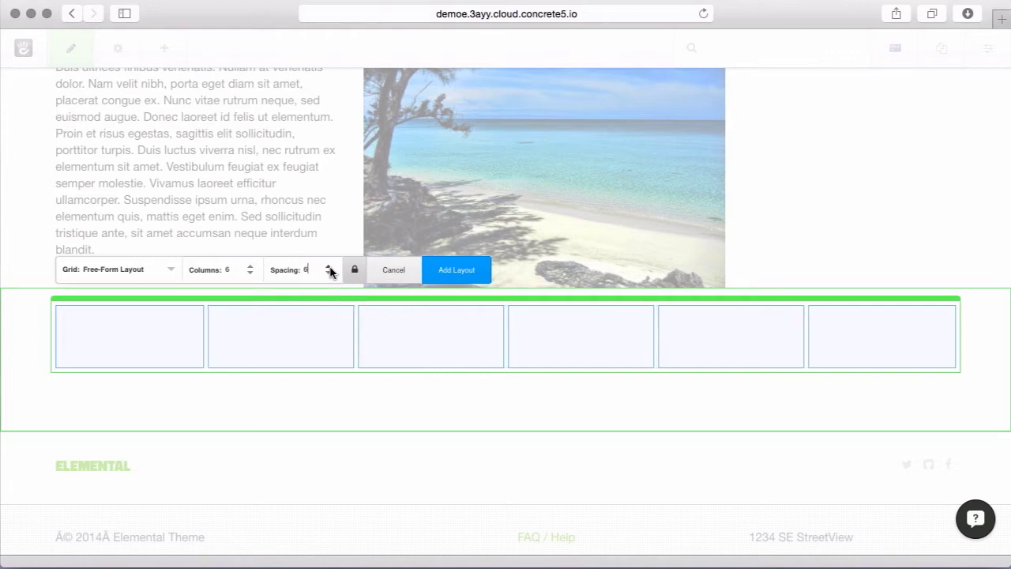
pyautogui.click(329, 267)
pyautogui.click(328, 267)
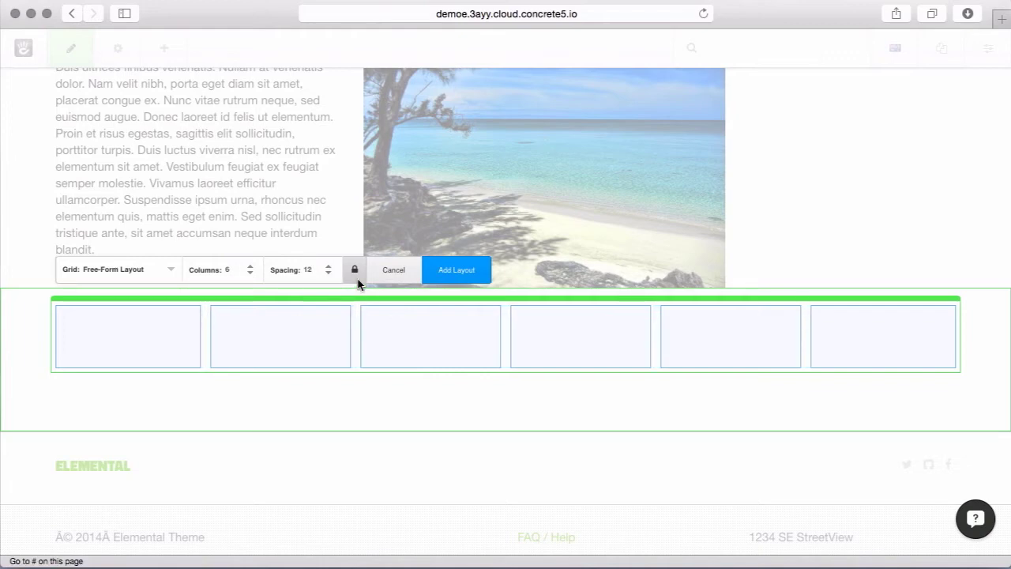
# Step: Unlock the column widths, widen column 3 into columns 2 and 4, and add the layout to the Page Footer area
pyautogui.click(357, 280)
pyautogui.moveTo(356, 298); pyautogui.dragTo(307, 309)
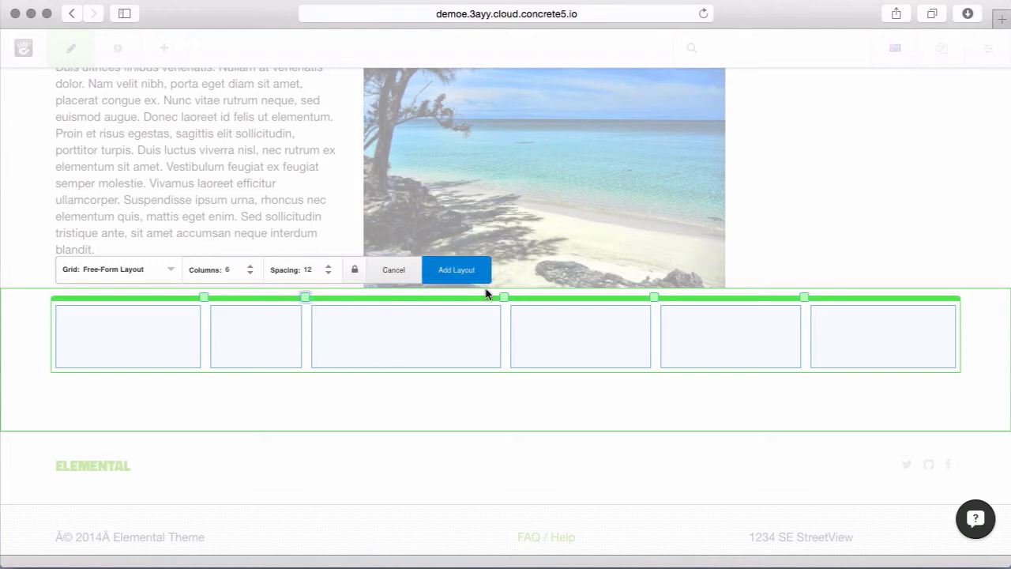
pyautogui.moveTo(505, 299); pyautogui.dragTo(592, 301)
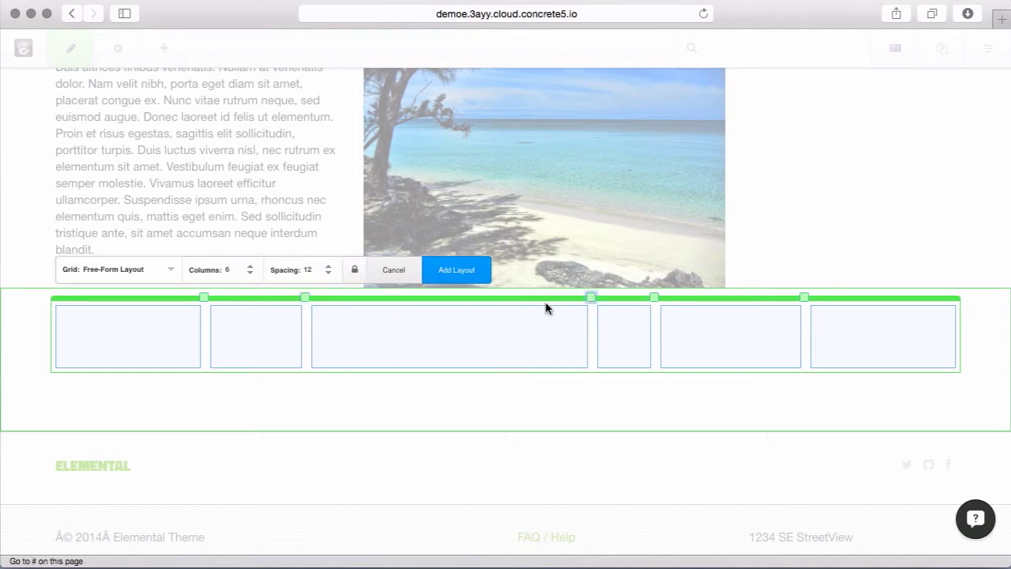
pyautogui.click(447, 270)
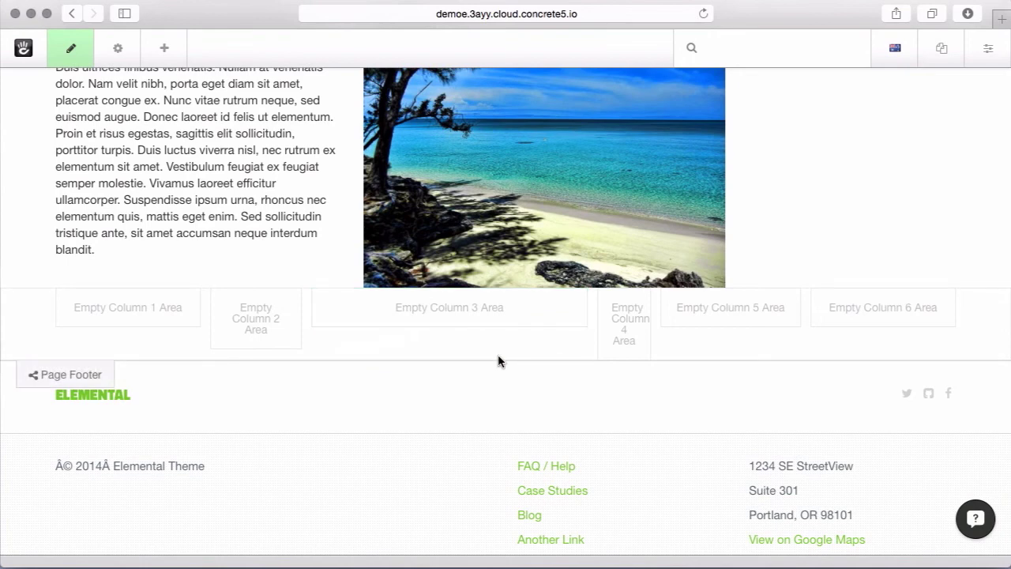
pyautogui.scroll(5, 465, 364)
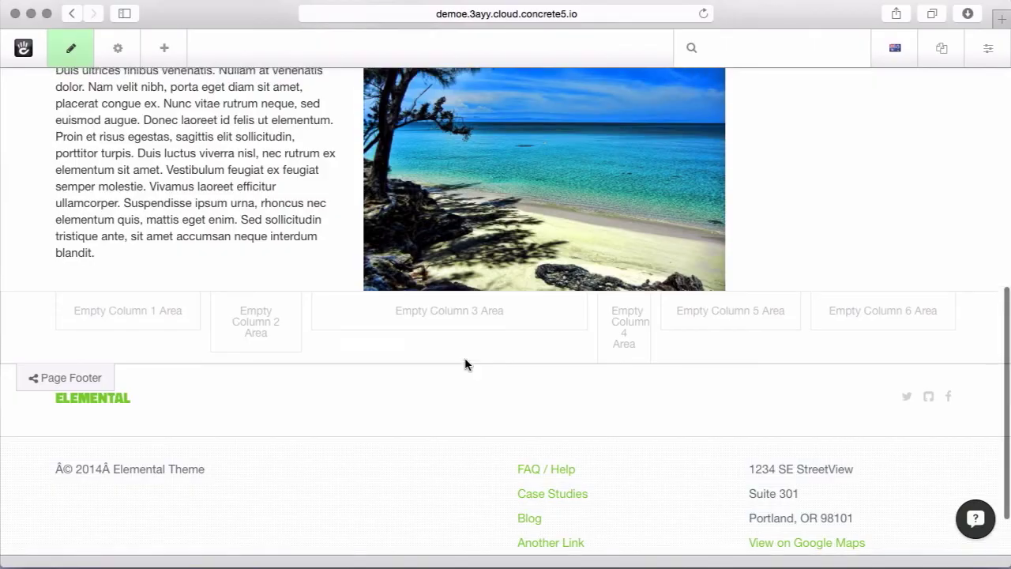